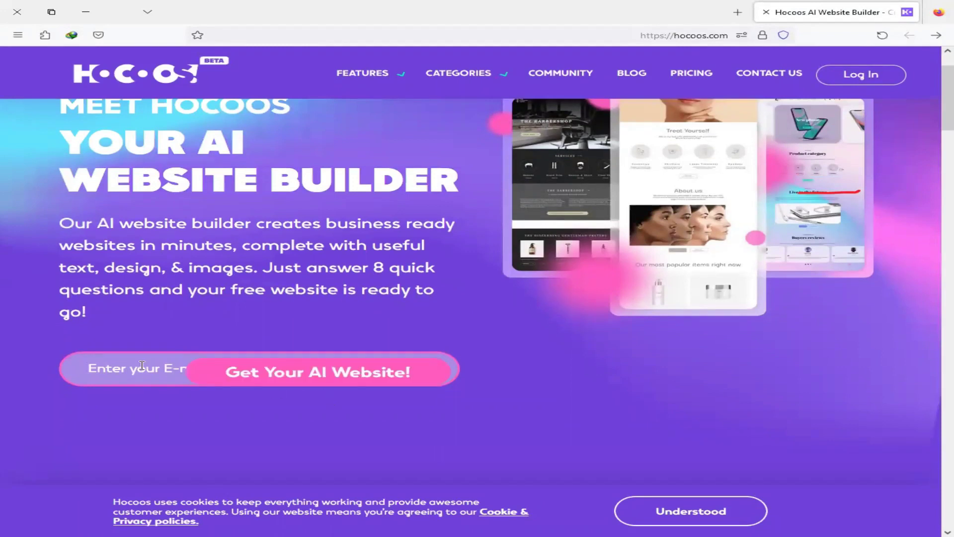
scroll(312, 403, up, 2)
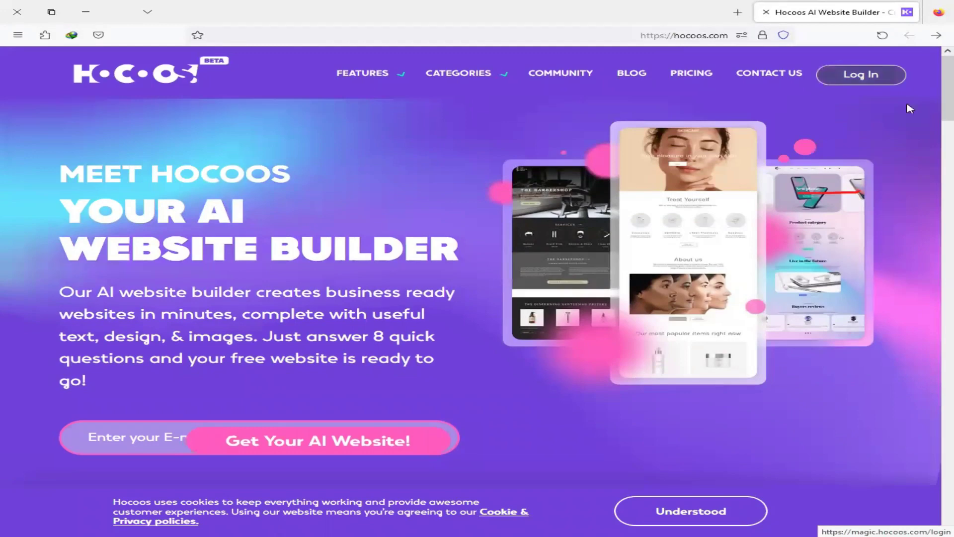
click(861, 80)
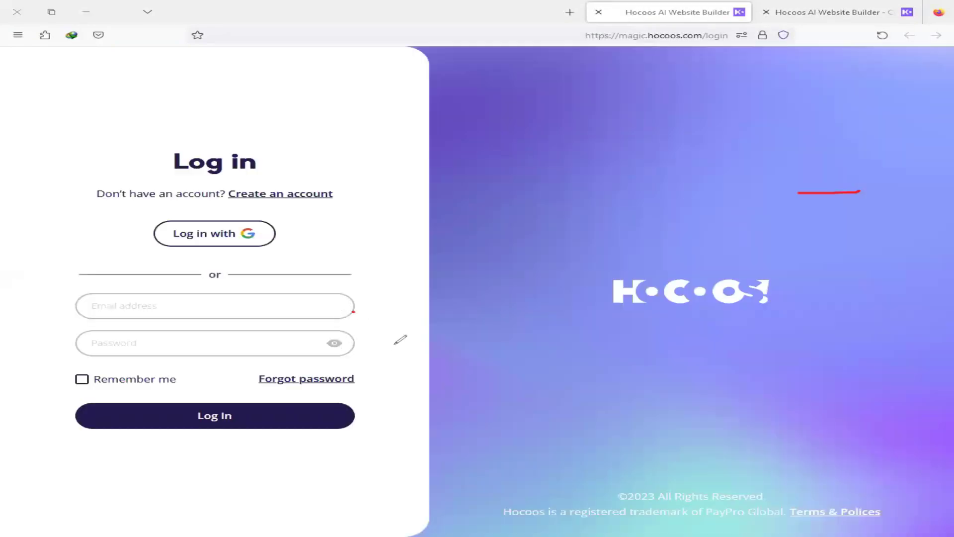
drag(346, 347, 396, 344)
mouse_move(300, 175)
mouse_down()
mouse_move(326, 200)
mouse_move(339, 195)
mouse_up()
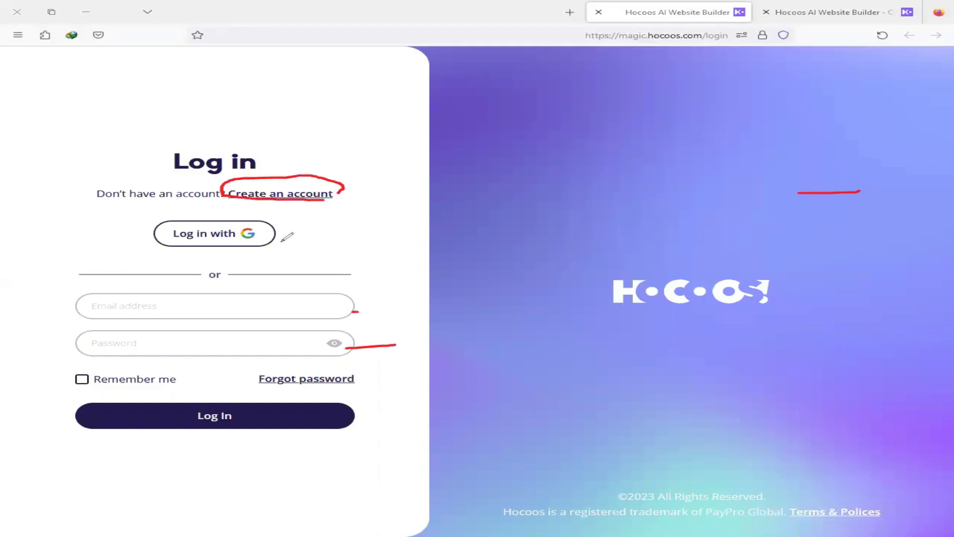
mouse_move(167, 206)
mouse_down()
mouse_move(273, 244)
mouse_move(201, 246)
mouse_up()
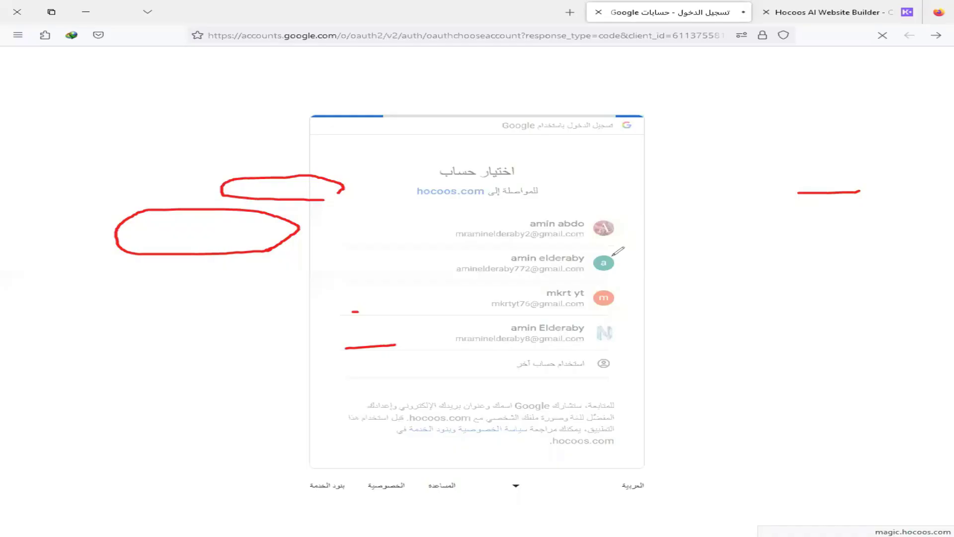
Step: Choose one of the saved Google accounts to sign in to Hocoos
click(616, 251)
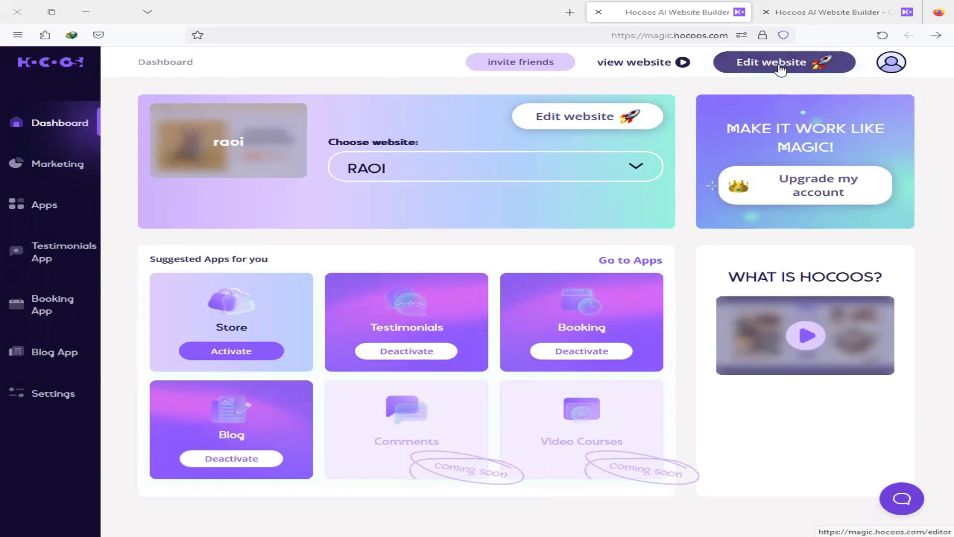
Step: Choose Create new from the avatar menu to launch the website wizard
mouse_move(891, 61)
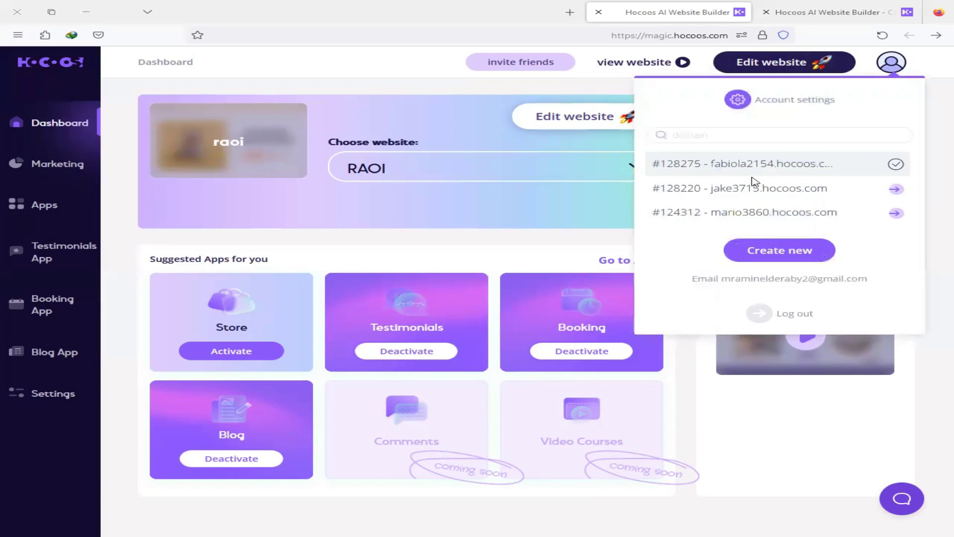
click(783, 257)
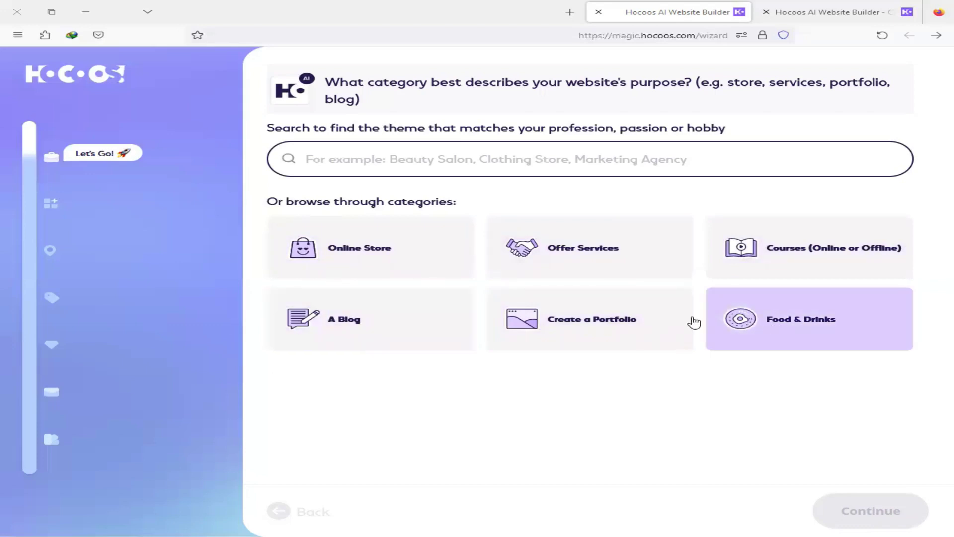
Step: Pick Online Store, then Extreme Sports Equipment under sport & fitness, and continue
click(403, 270)
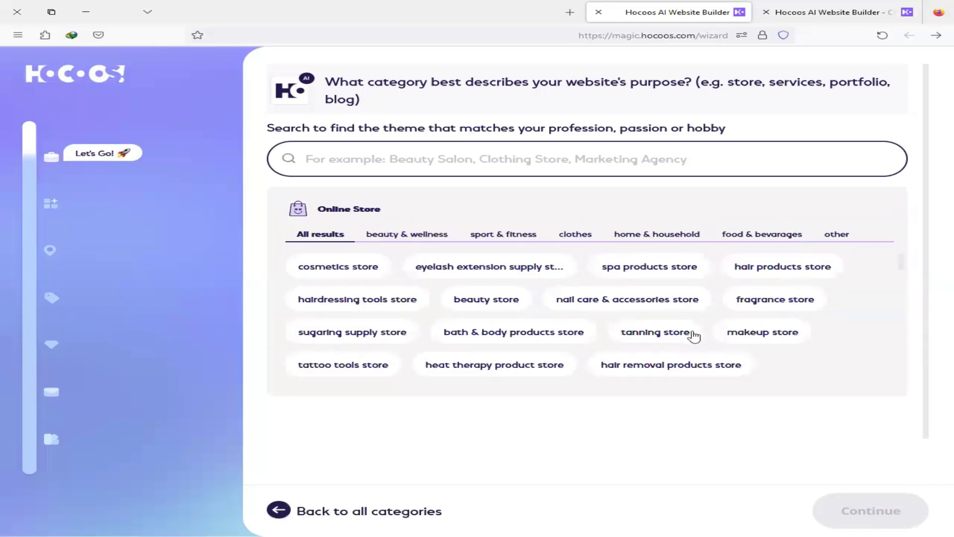
click(414, 234)
click(502, 235)
click(567, 235)
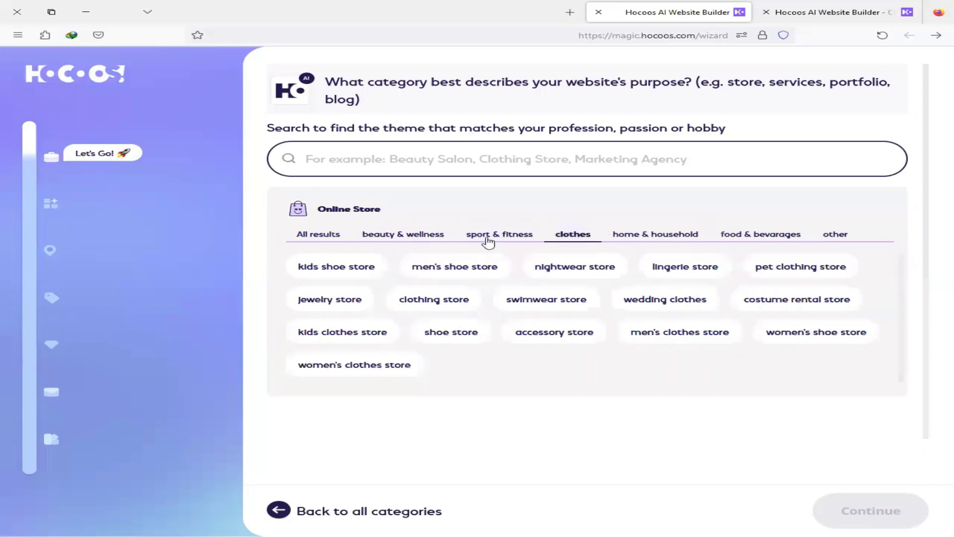
click(643, 235)
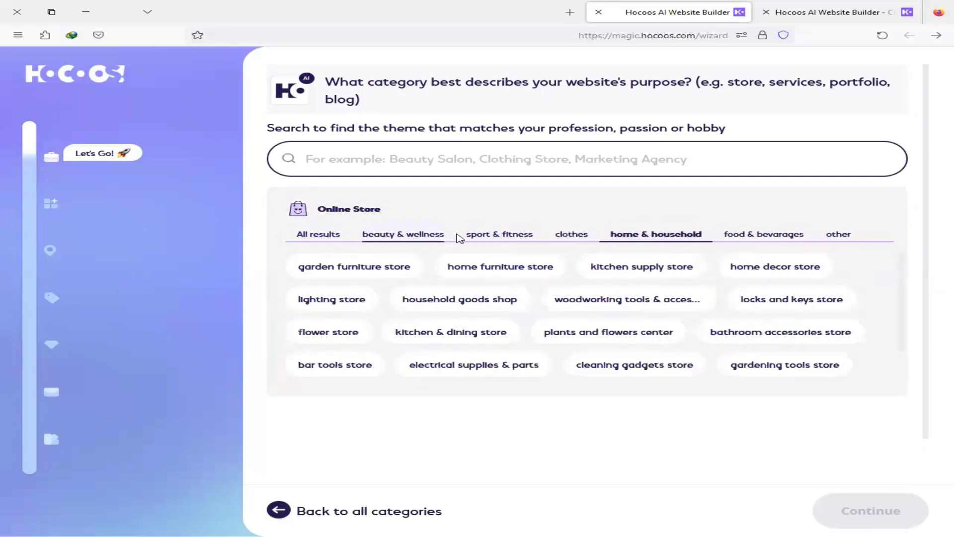
click(495, 236)
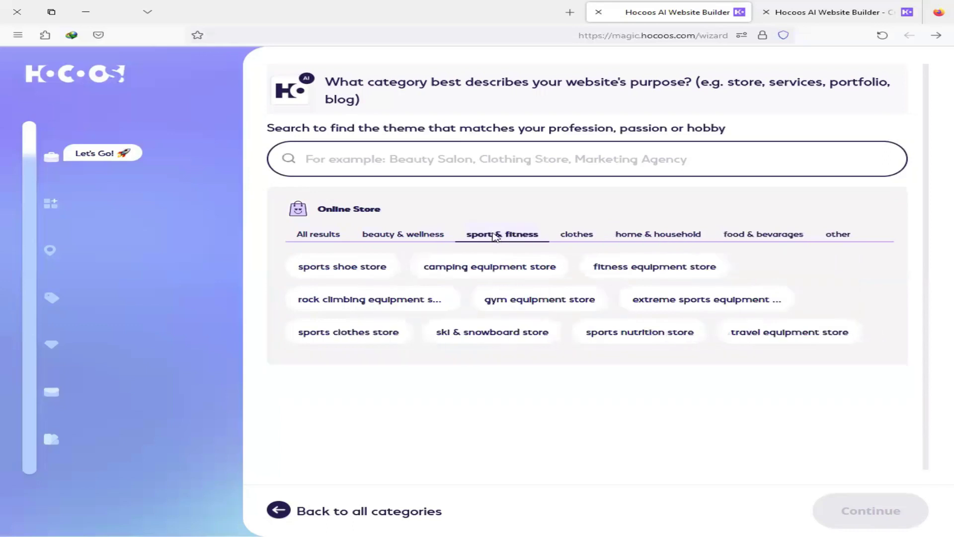
click(664, 303)
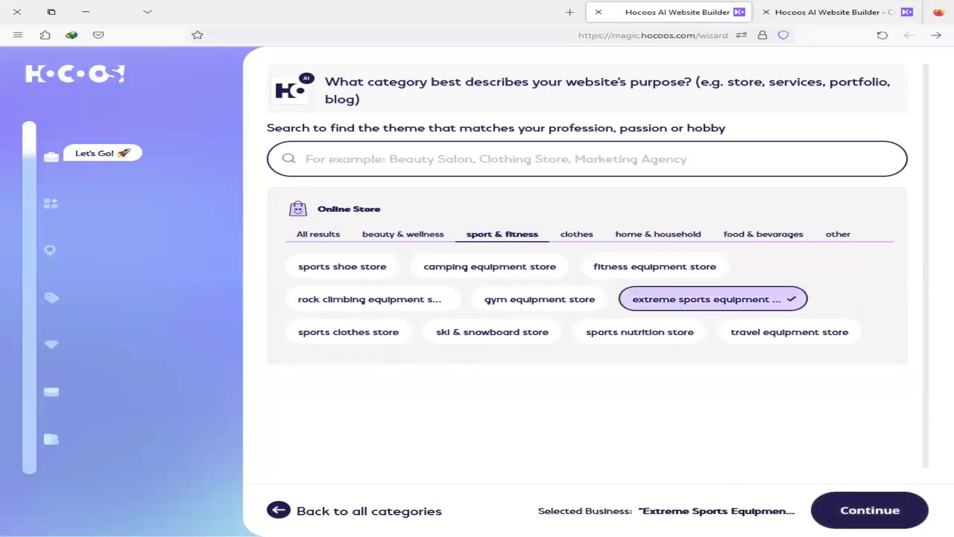
click(868, 517)
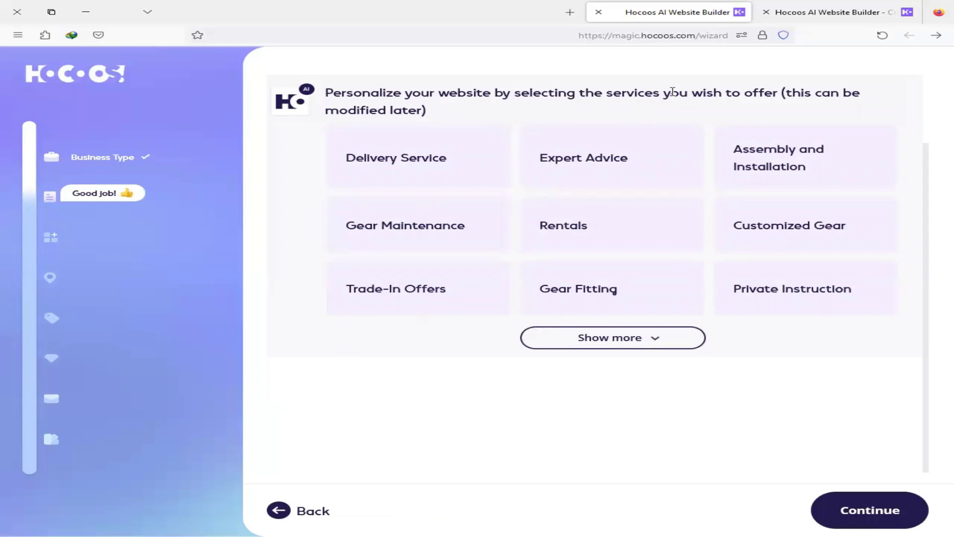
Step: Select Expert Advice, Customized Gear, Trade-In Offers and Warranty Service as services, then continue
click(656, 345)
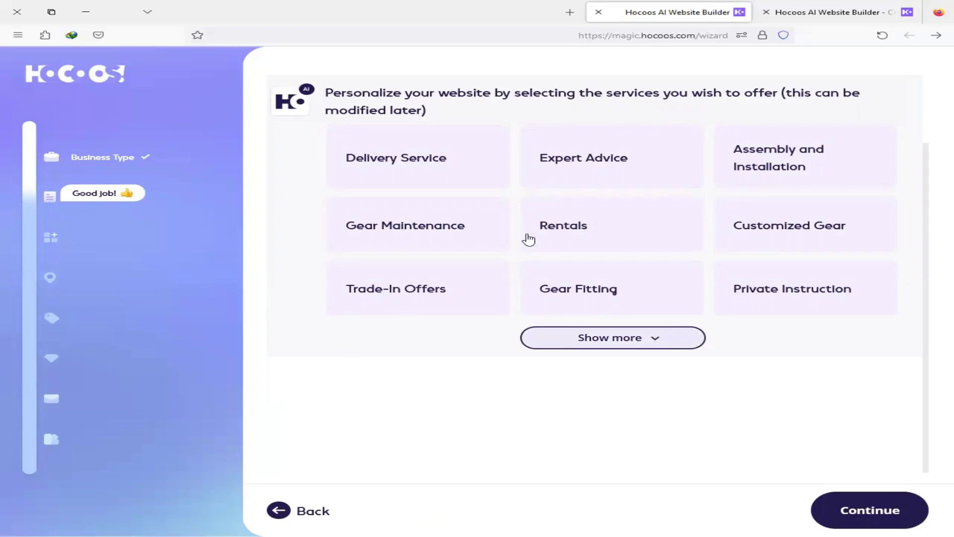
click(596, 172)
click(806, 225)
click(443, 300)
click(434, 366)
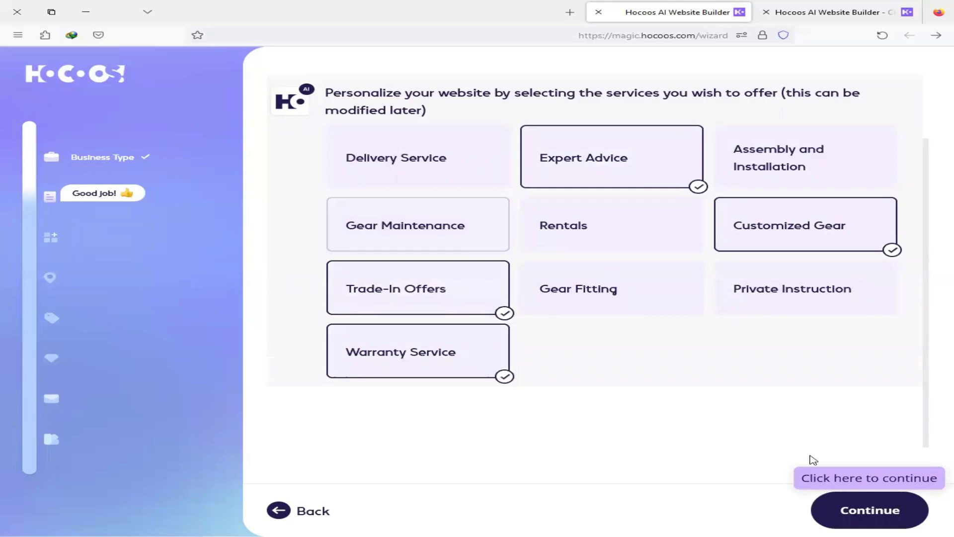
click(867, 514)
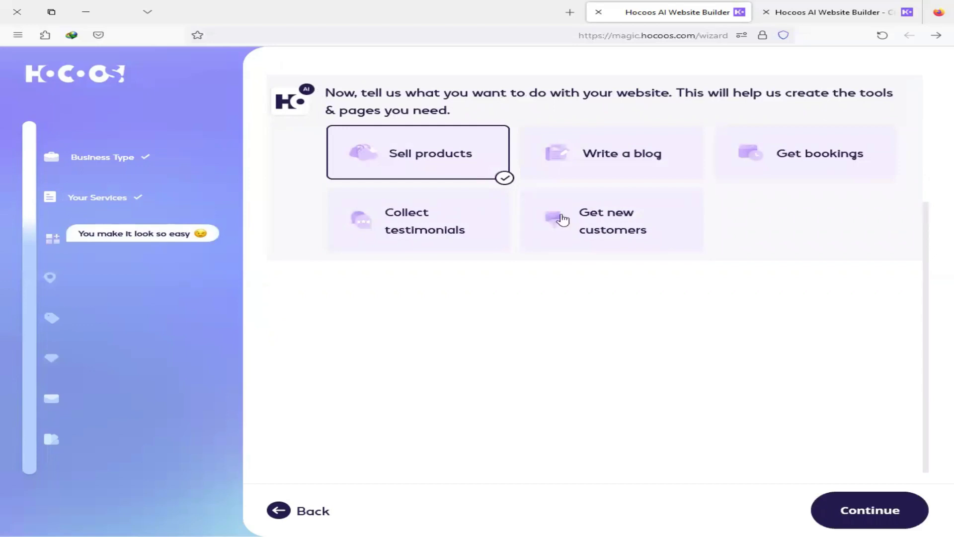
Step: Add Get new customers and Get bookings to Sell products as site goals, then continue
click(607, 203)
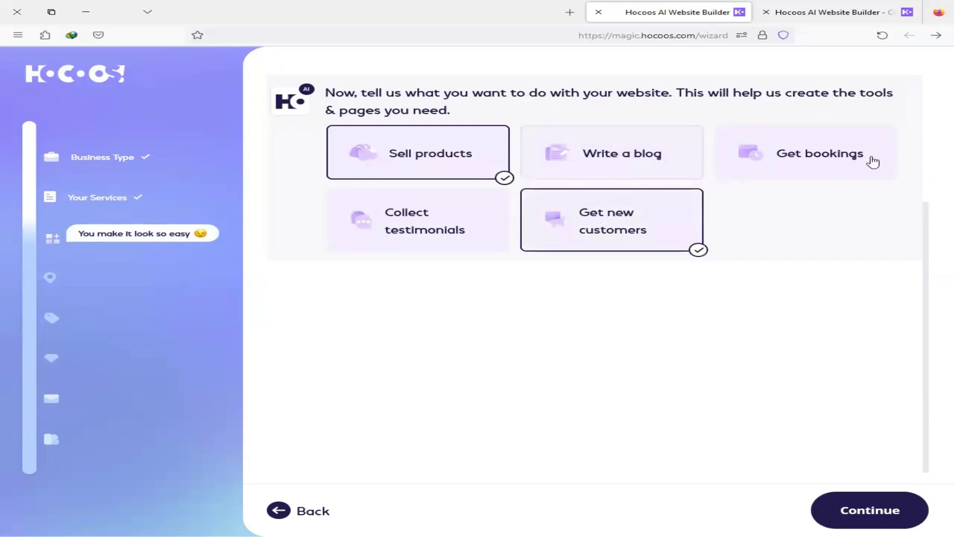
click(747, 171)
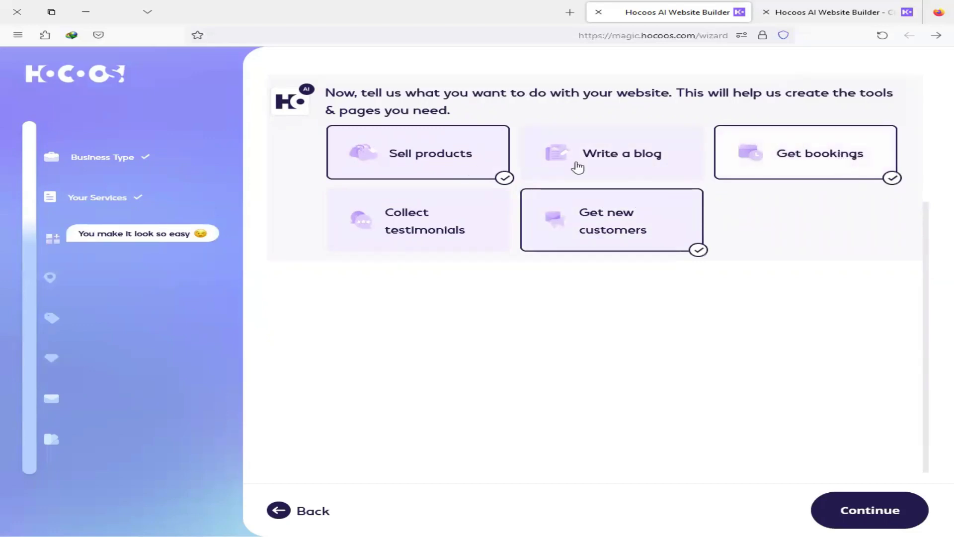
click(876, 510)
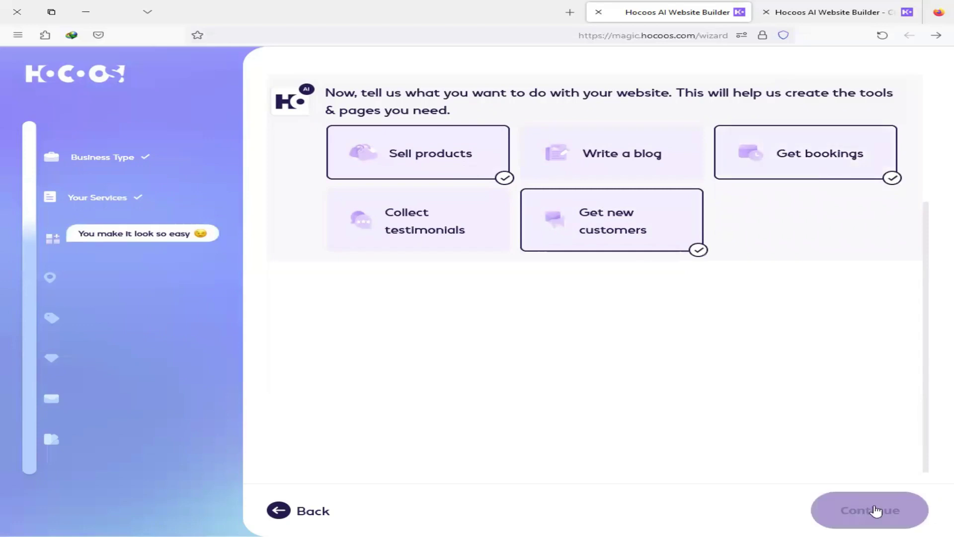
click(876, 511)
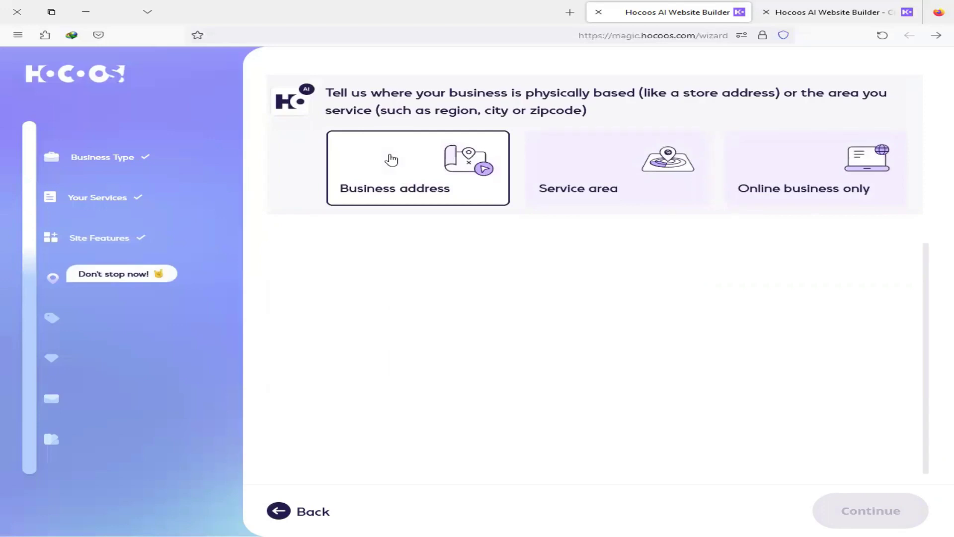
Step: After trying the other location cards, settle on Online business only
click(596, 180)
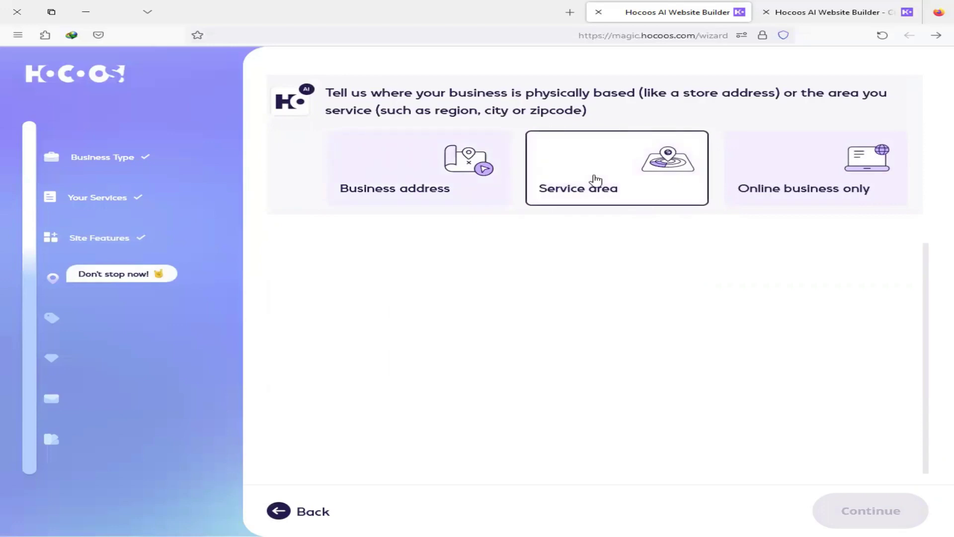
click(595, 175)
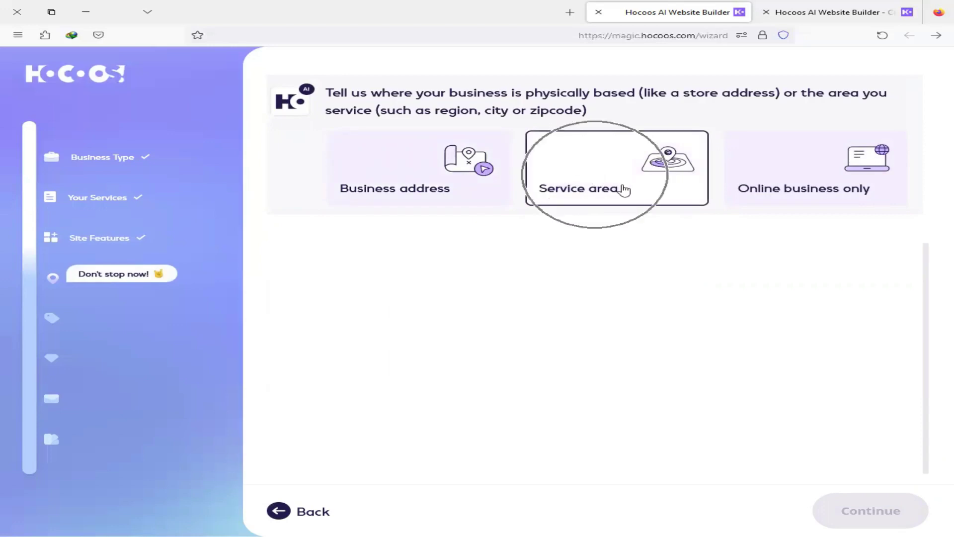
click(657, 161)
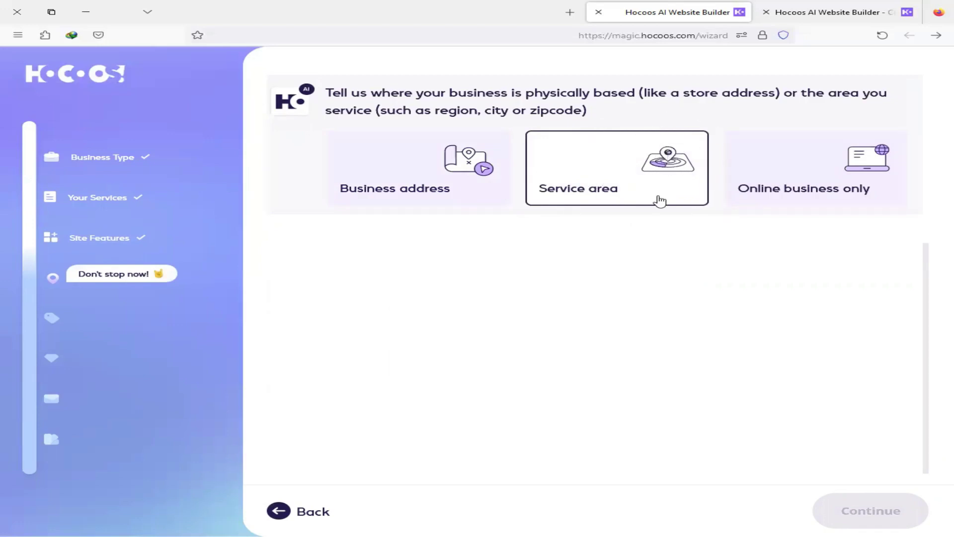
click(843, 186)
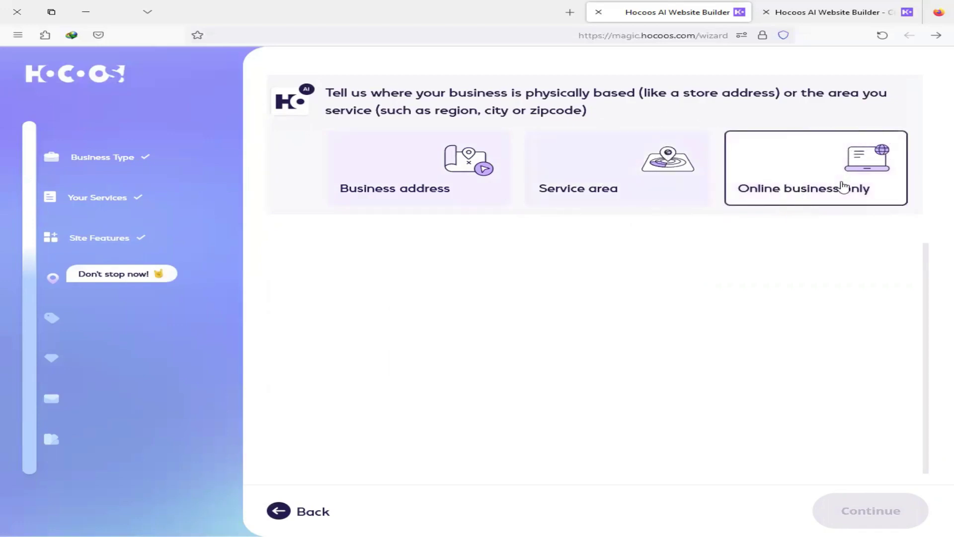
click(360, 203)
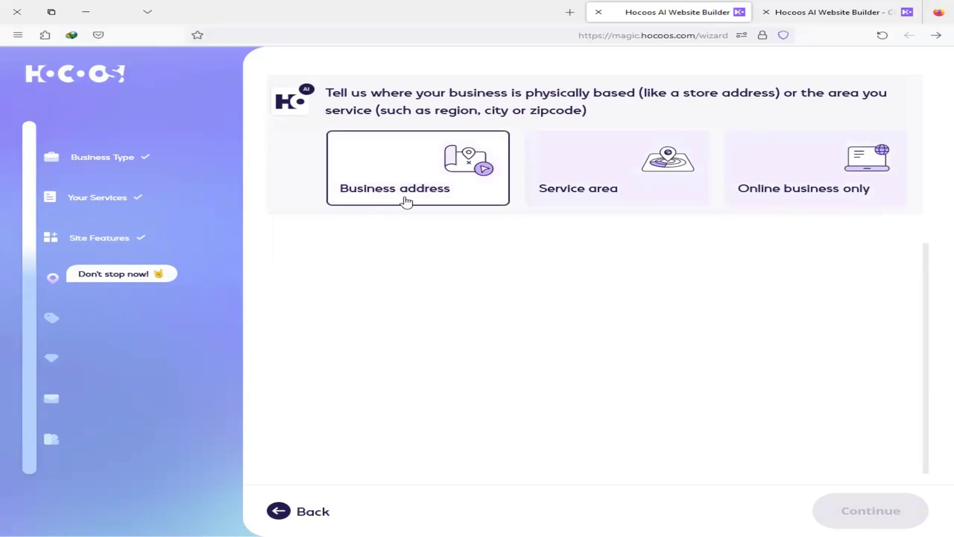
click(858, 186)
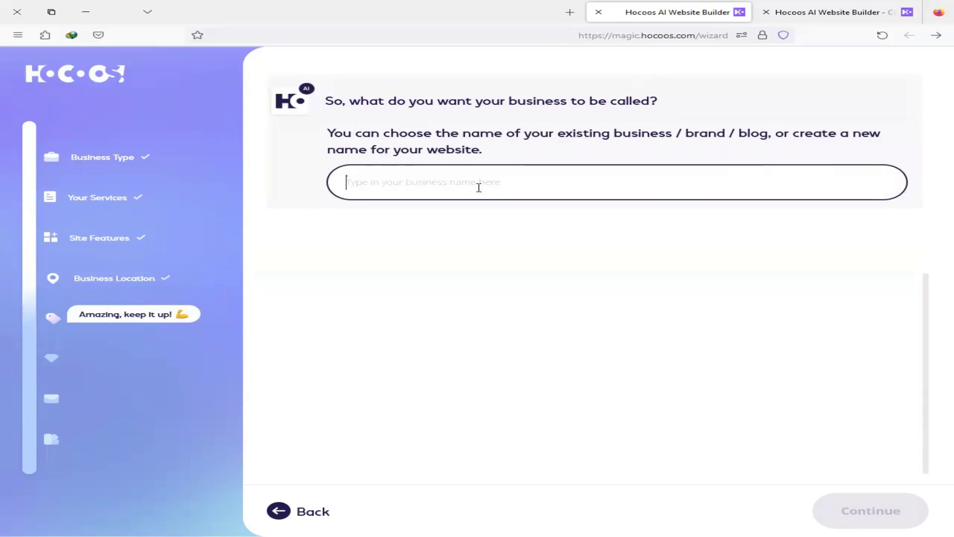
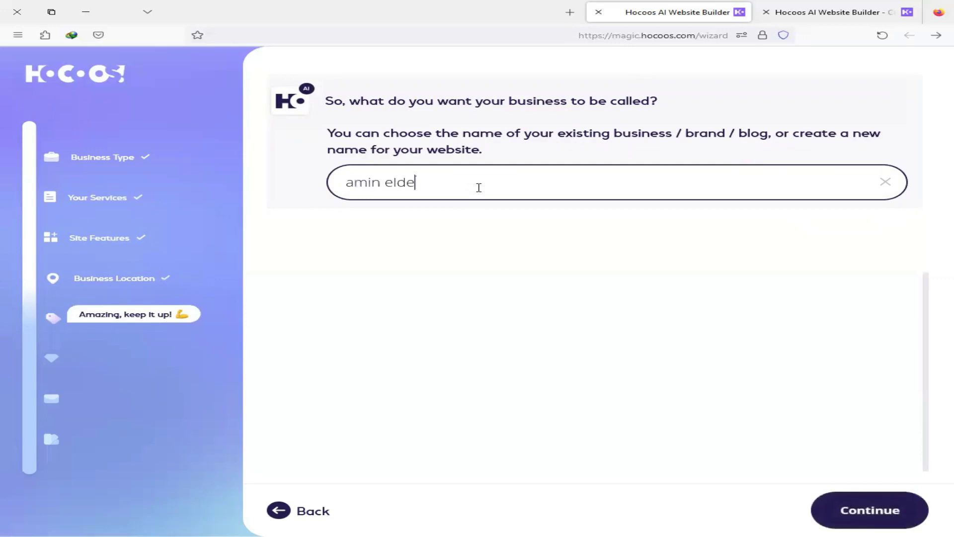
Step: Enter the business name in the name field and submit it
click(917, 520)
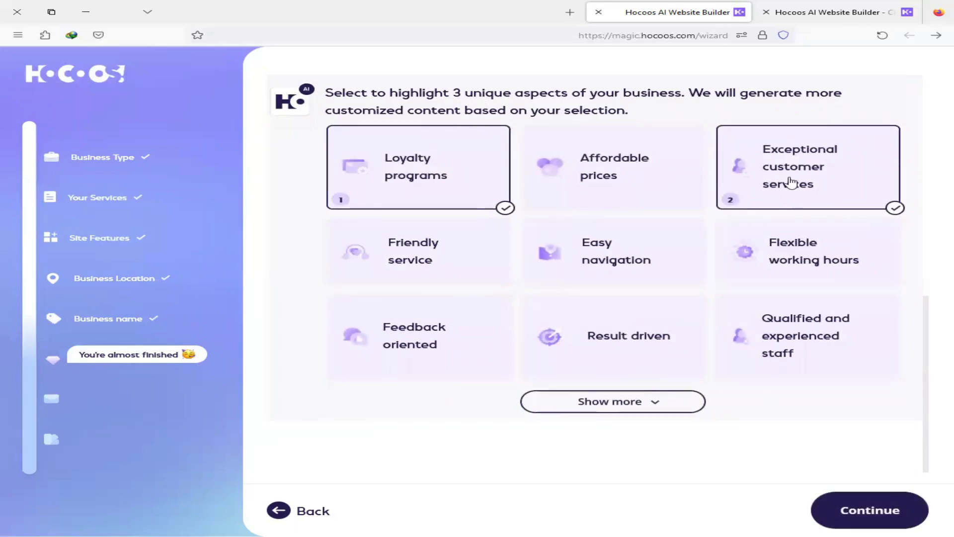
Step: Expand the aspect list, add Flexible working hours, and submit the chosen aspects
click(632, 401)
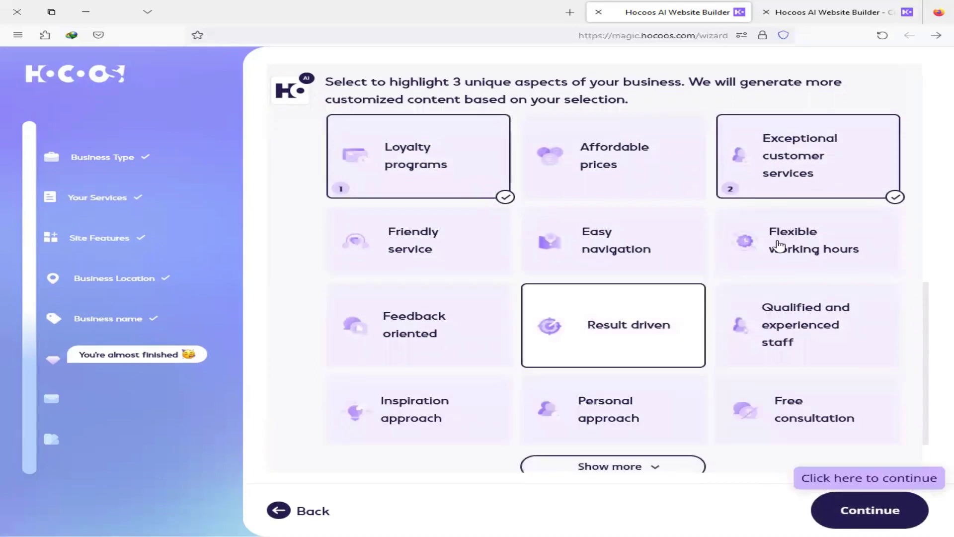
scroll(628, 378, down, 2)
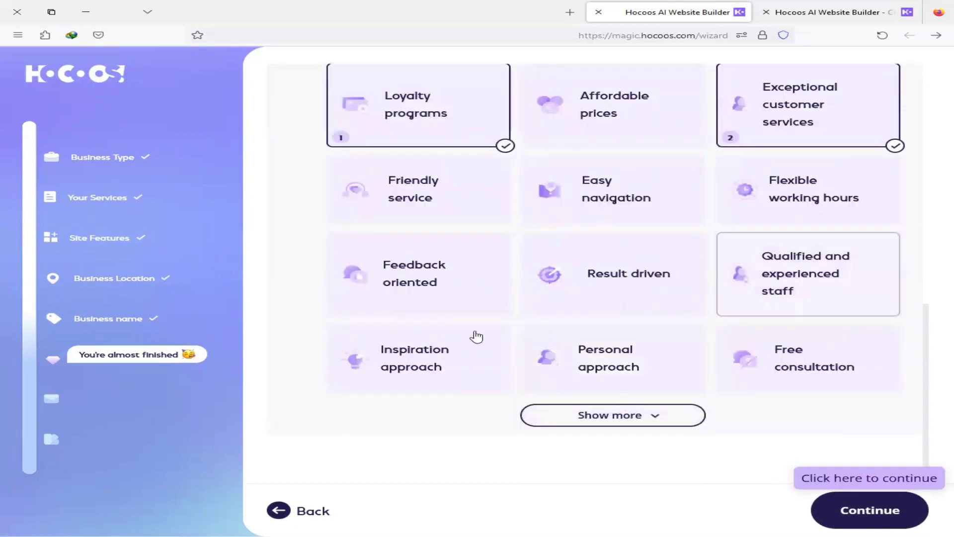
click(796, 196)
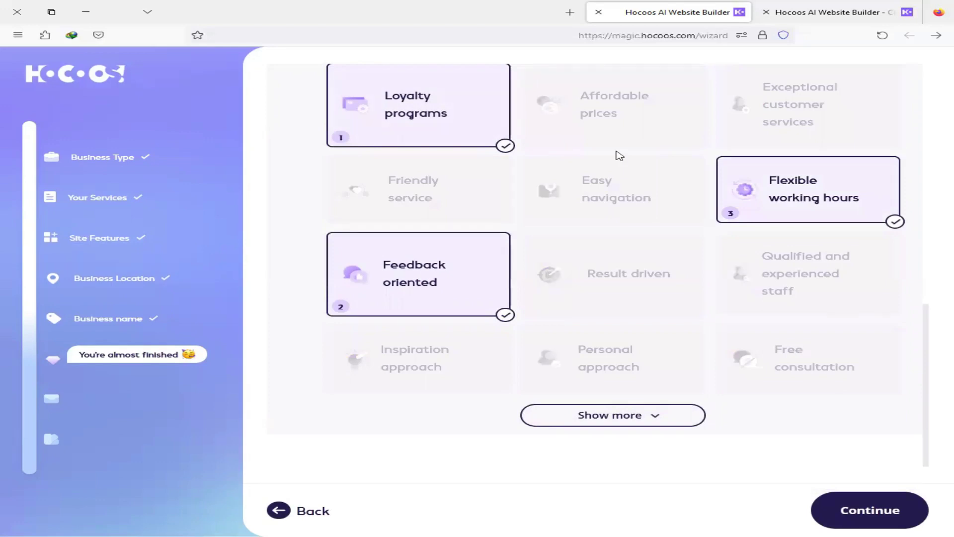
click(876, 509)
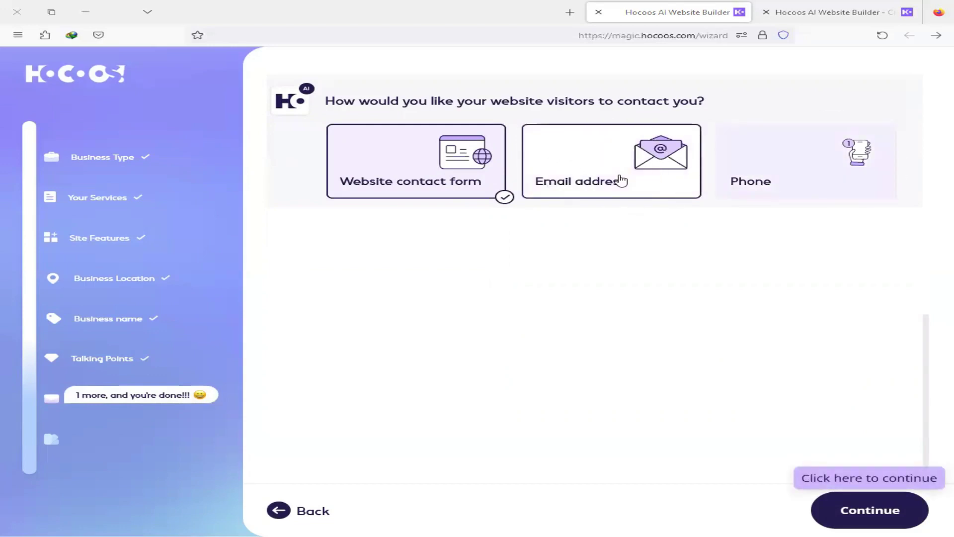
Step: Keep Website contact form as the contact method and finish the questionnaire
click(409, 185)
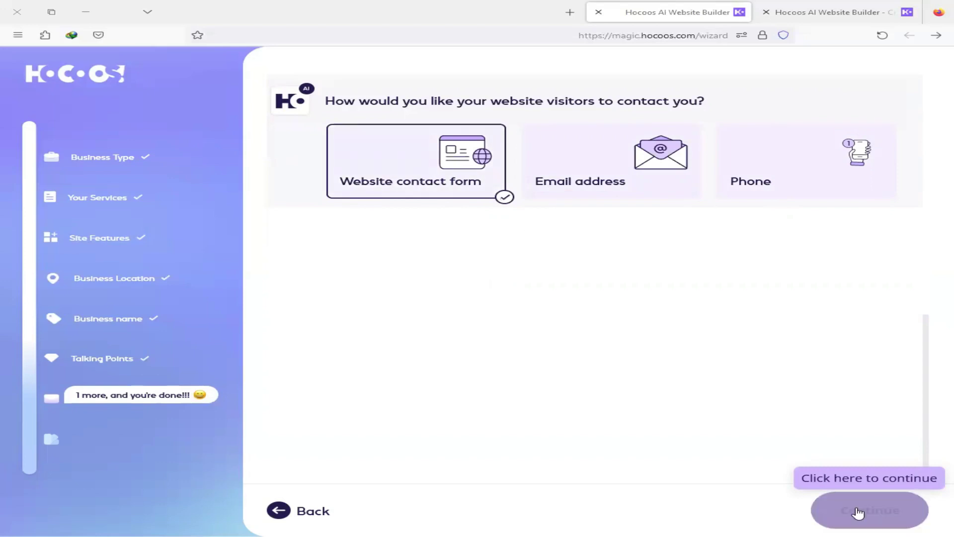
click(892, 509)
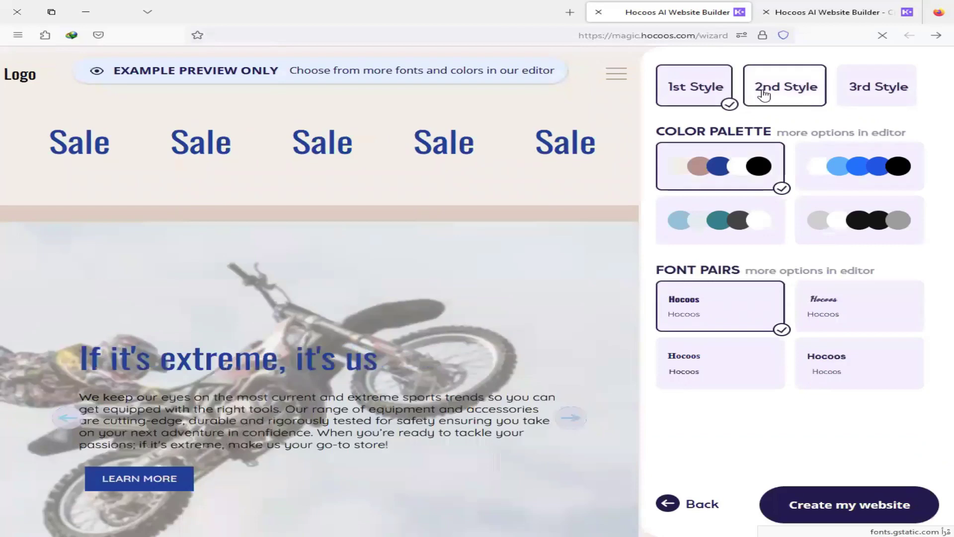
Step: Preview the blue-and-black second style, then pick the pink-and-white third style and generate the website
click(692, 90)
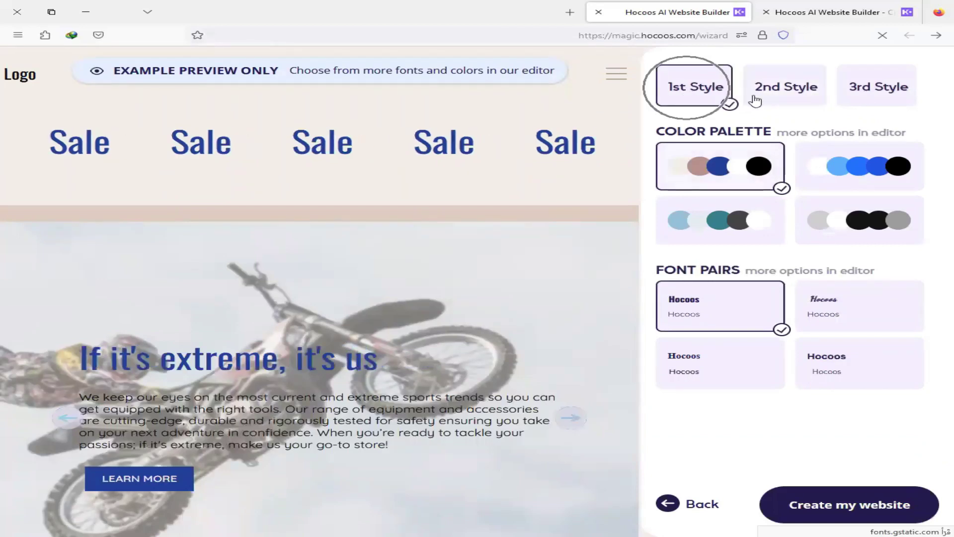
click(728, 186)
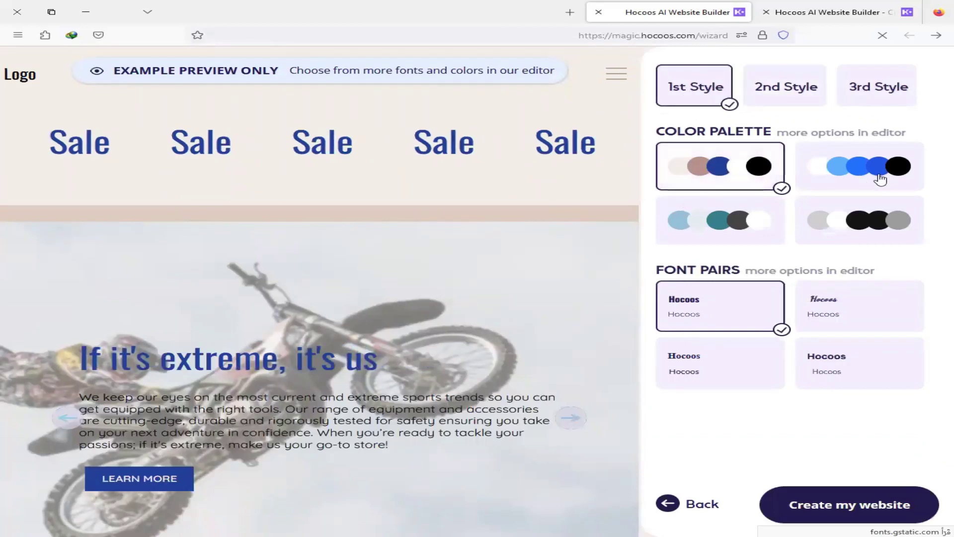
click(784, 97)
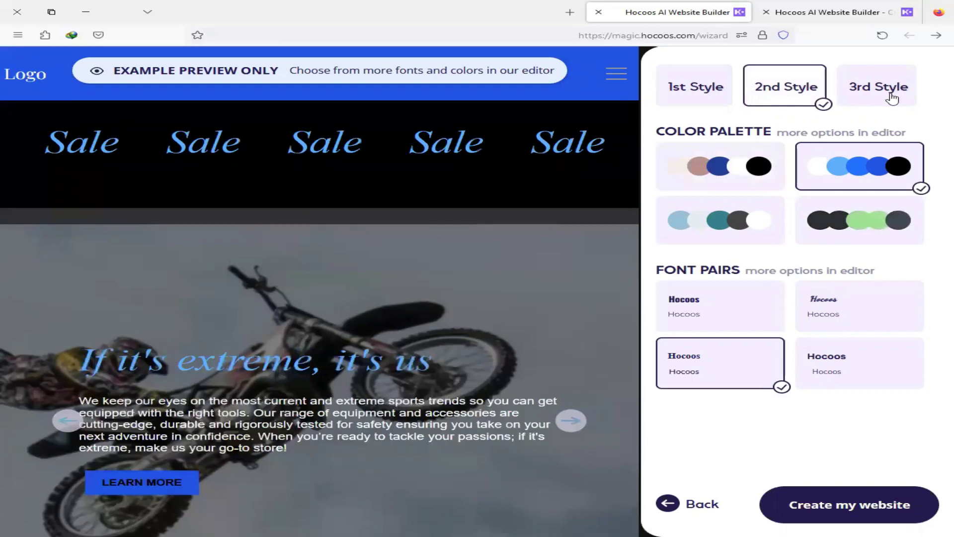
click(891, 98)
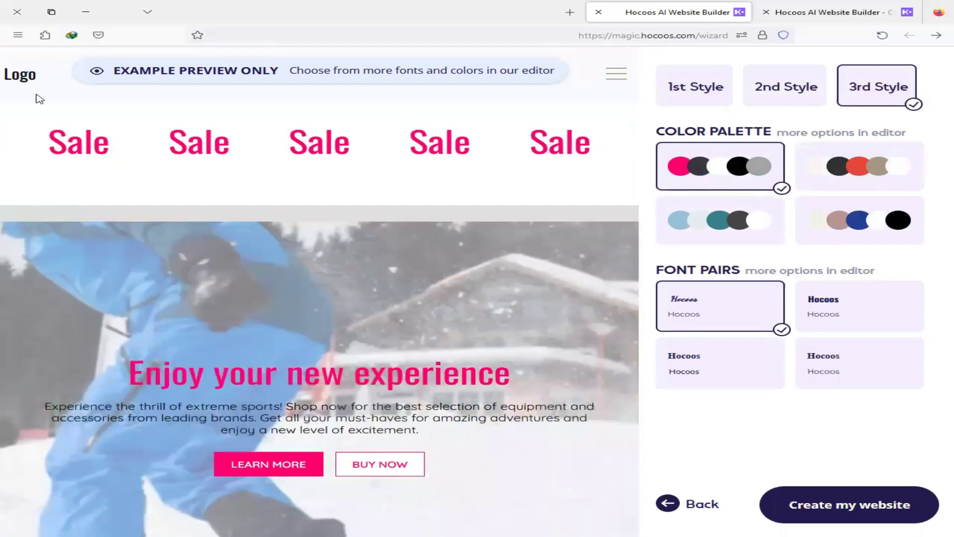
click(31, 83)
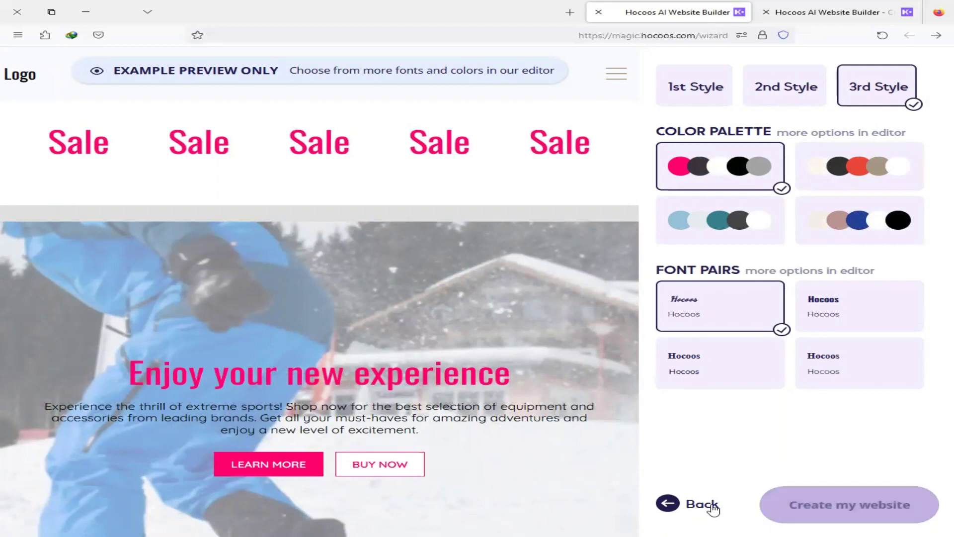
click(833, 513)
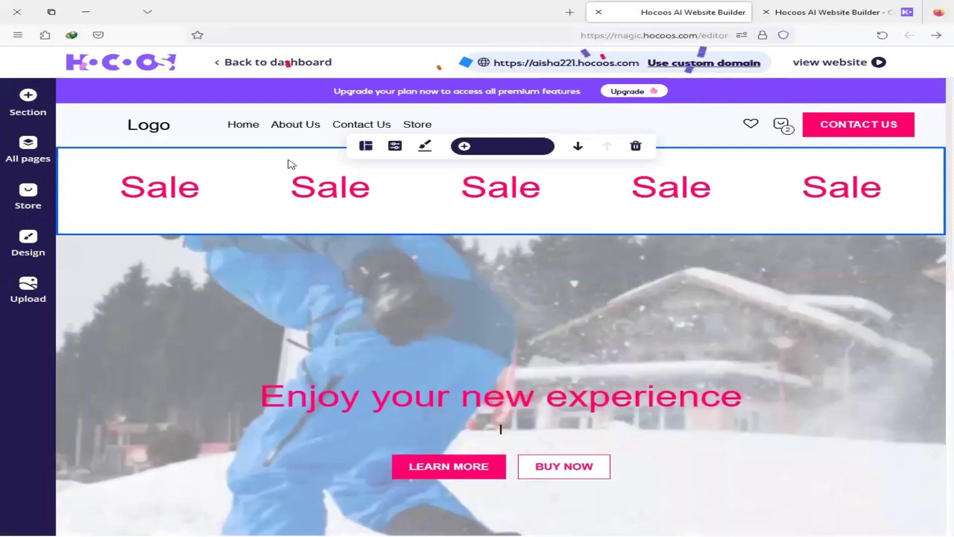
Step: Change the header logo from text to an image placeholder
click(151, 133)
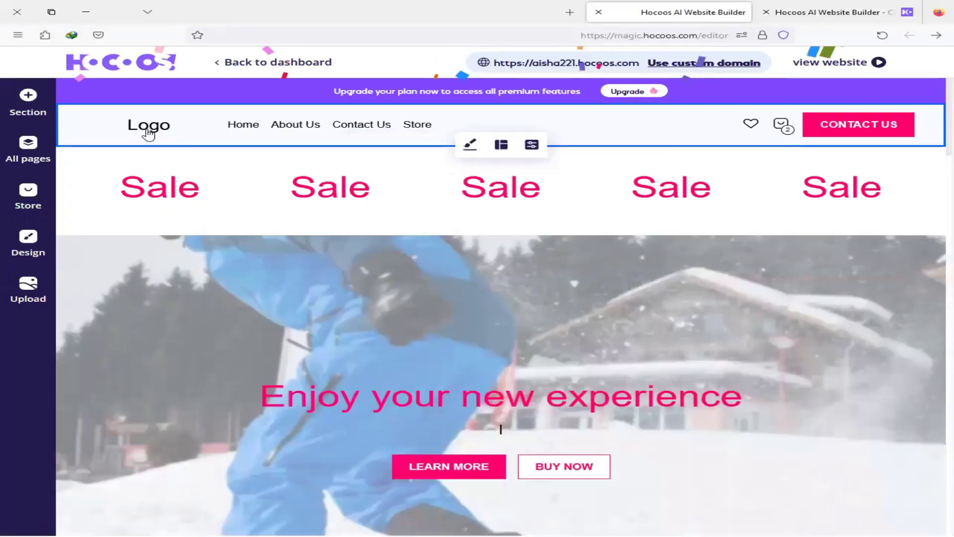
click(150, 133)
click(169, 132)
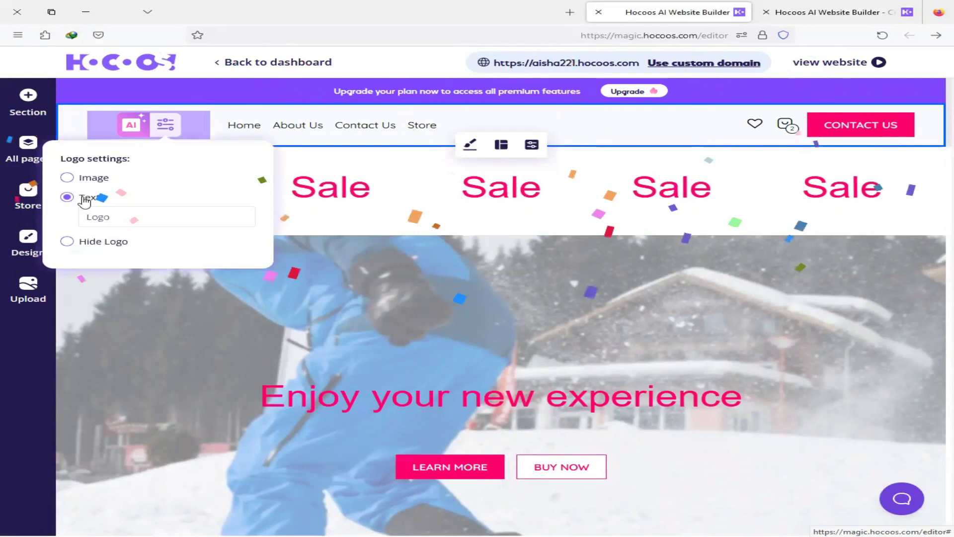
click(102, 181)
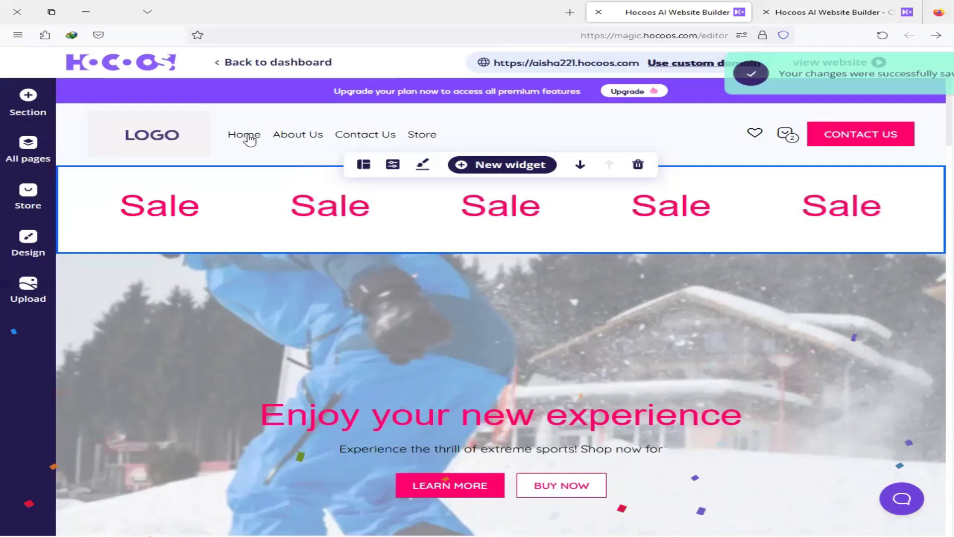
Step: Rename the Home menu item in Arabic as "الصفحة الرئيس"
mouse_move(249, 138)
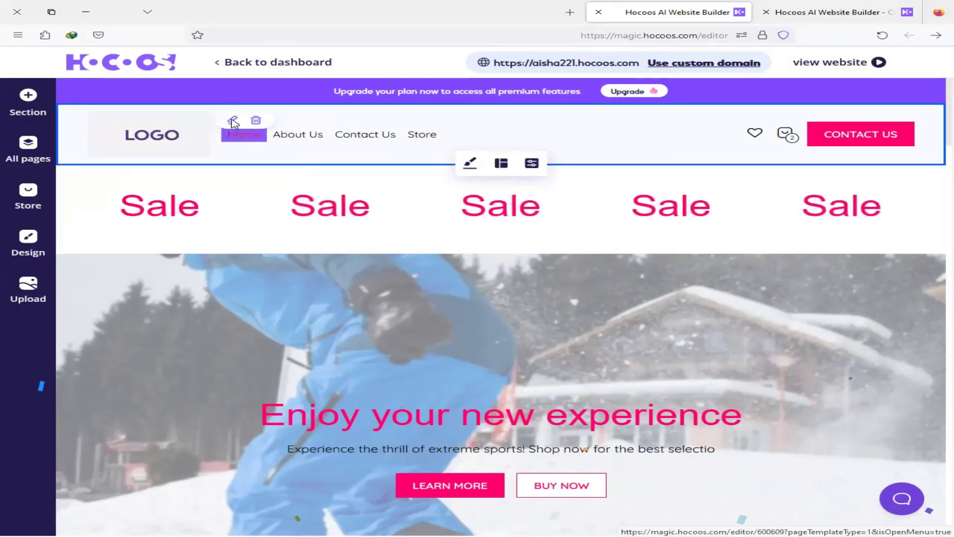
click(234, 121)
double_click(241, 132)
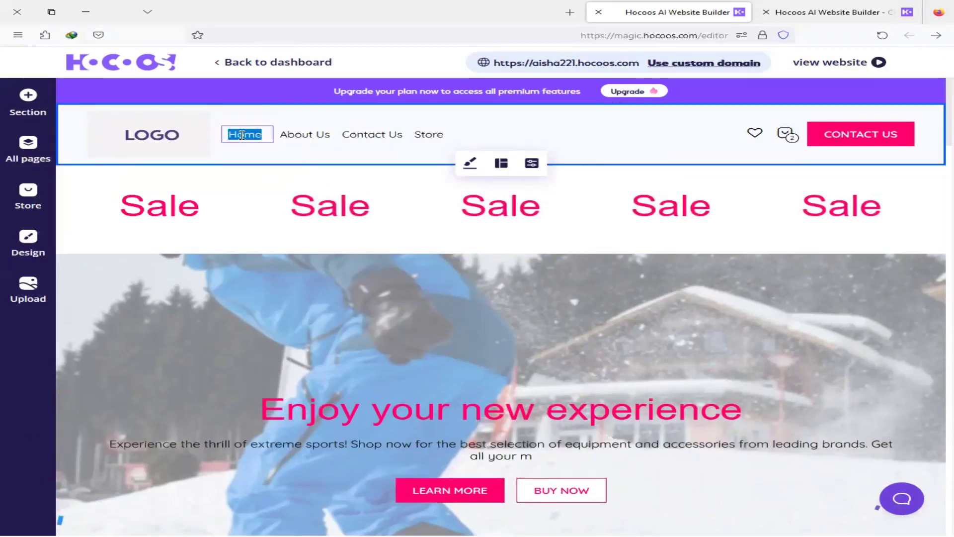
text(الصفحة الأولى)
text(س)
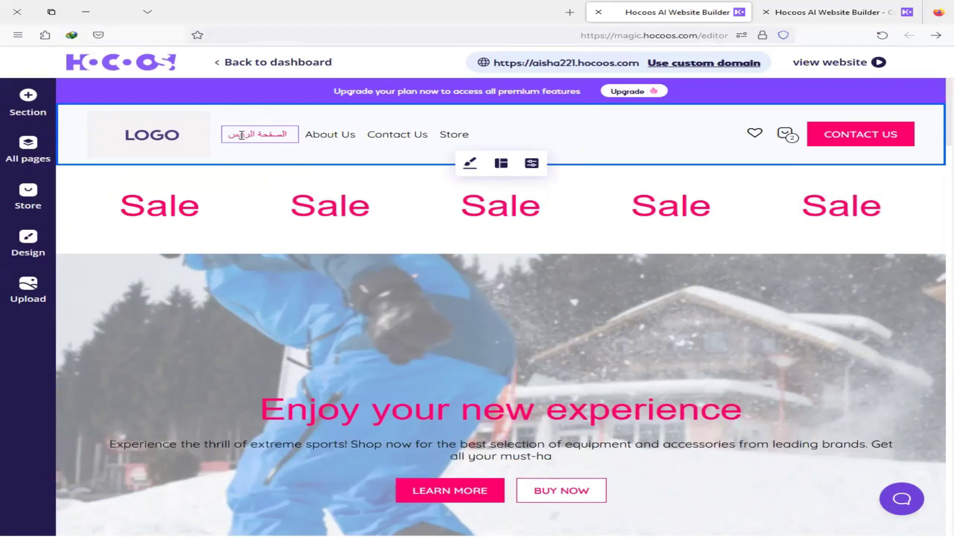